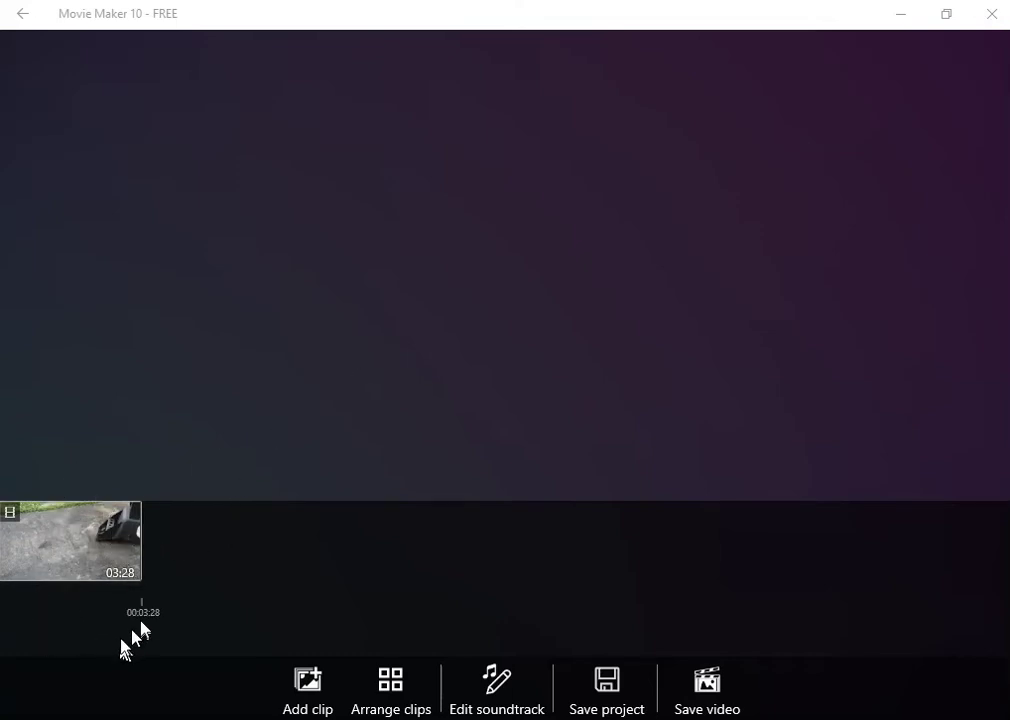
# Step: Open the dove clip for trimming and mark the section from about 3:15 to the end for removal
pyautogui.click(101, 552)
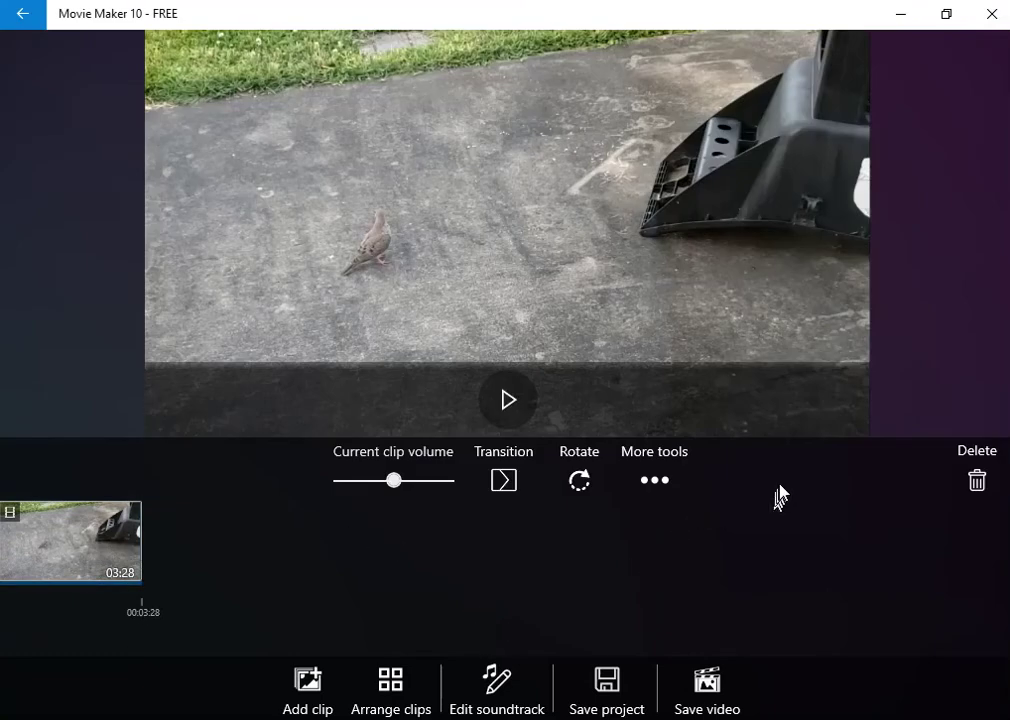
pyautogui.click(667, 484)
pyautogui.click(653, 272)
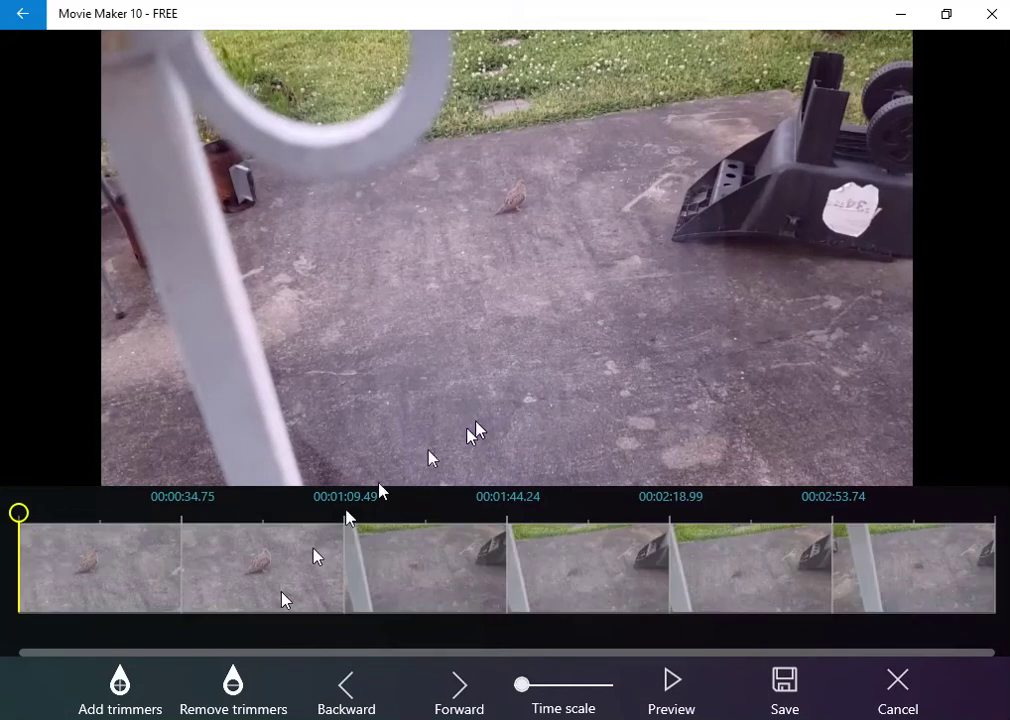
pyautogui.click(121, 700)
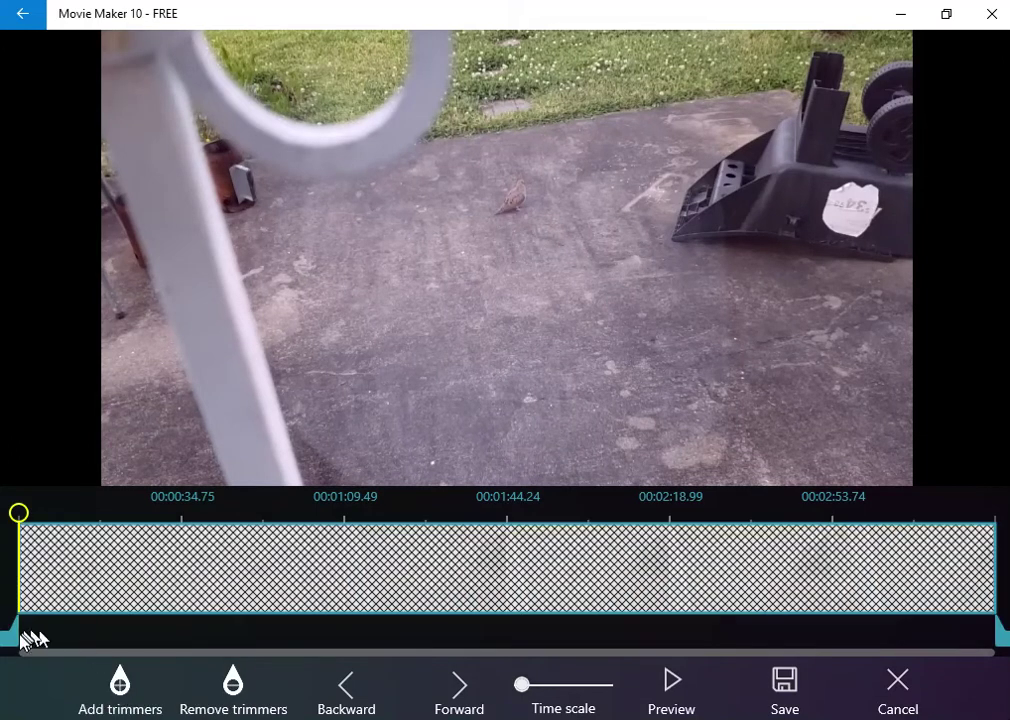
pyautogui.moveTo(17, 635); pyautogui.dragTo(929, 624)
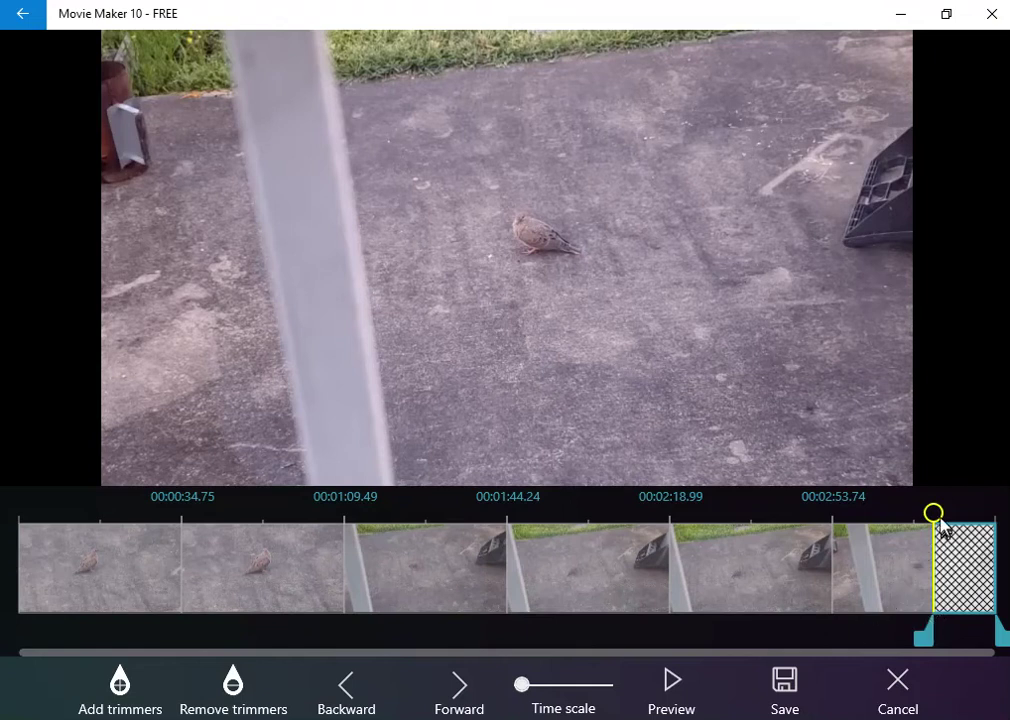
# Step: Preview the clip from shortly before the marked ending and save the trim
pyautogui.moveTo(929, 518); pyautogui.dragTo(902, 525)
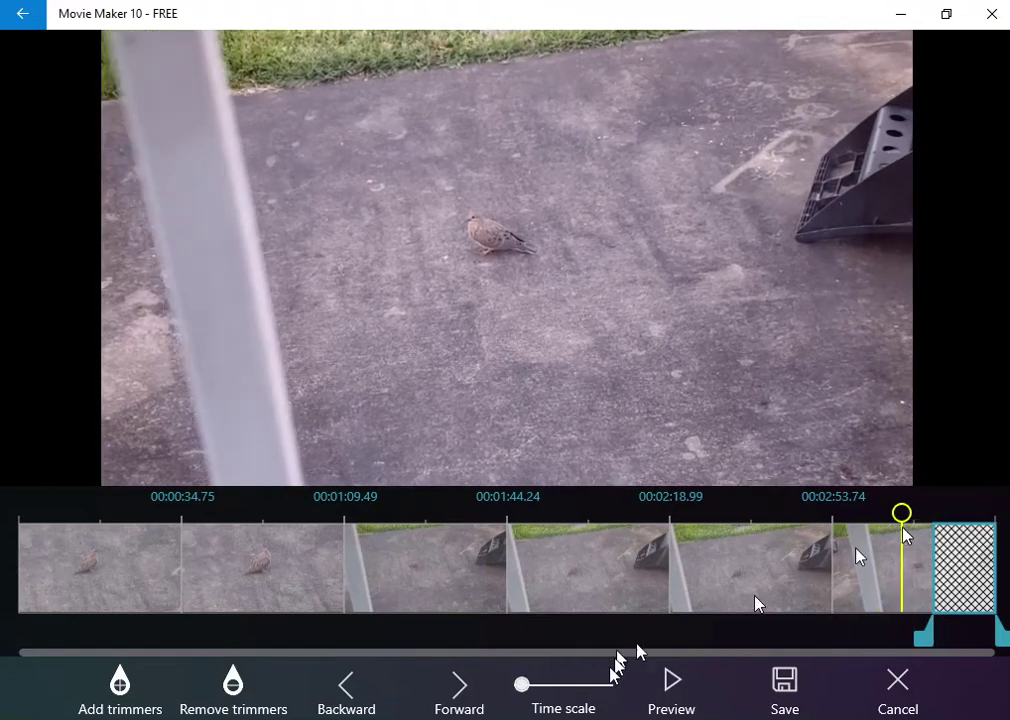
pyautogui.click(672, 688)
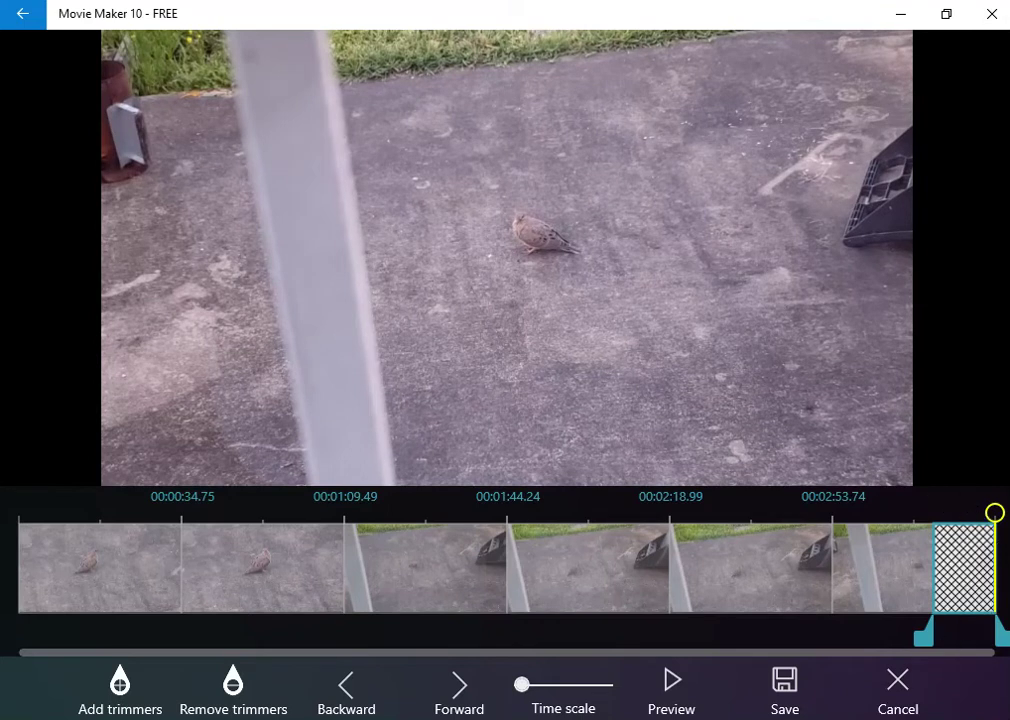
pyautogui.click(778, 686)
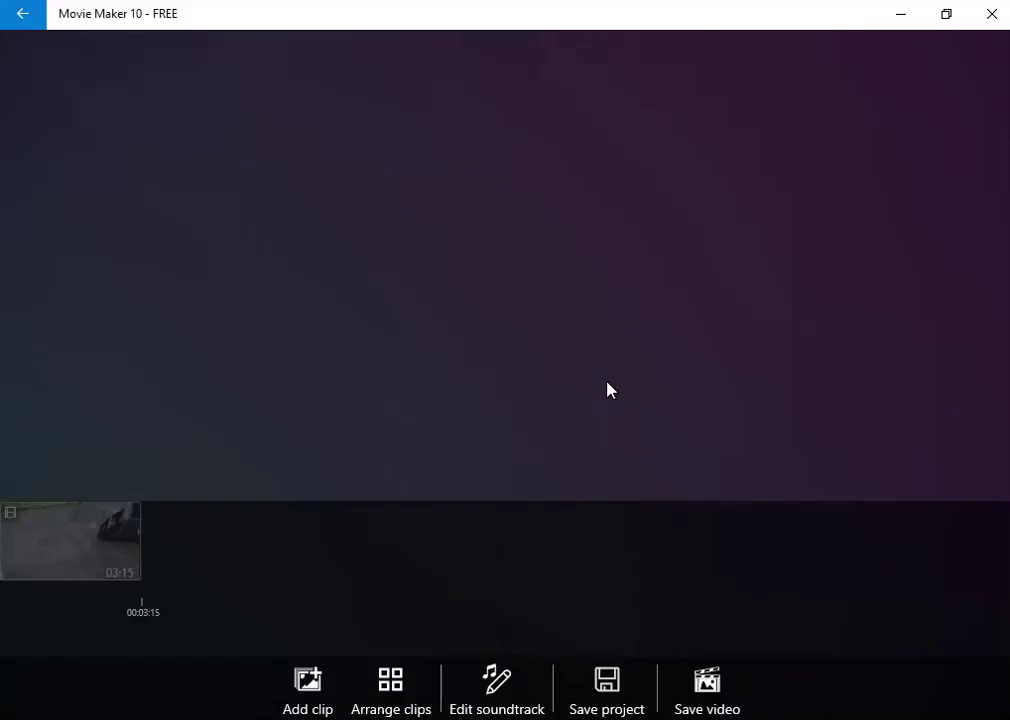
# Step: Play the trimmed clip briefly to check it, and stop the playback
pyautogui.click(87, 552)
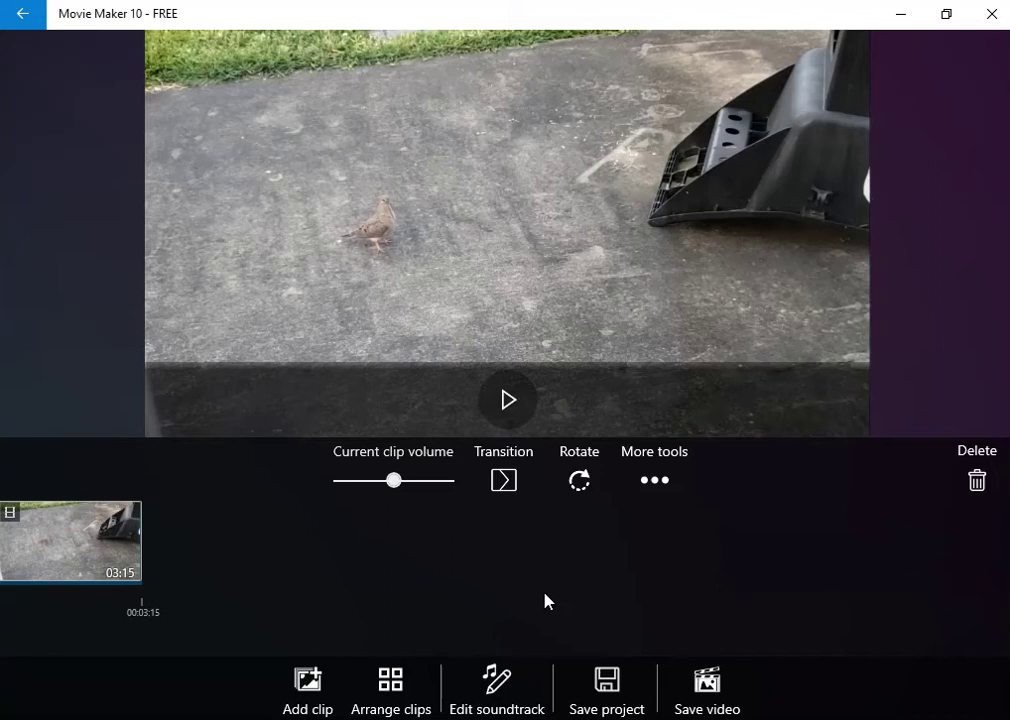
pyautogui.click(509, 400)
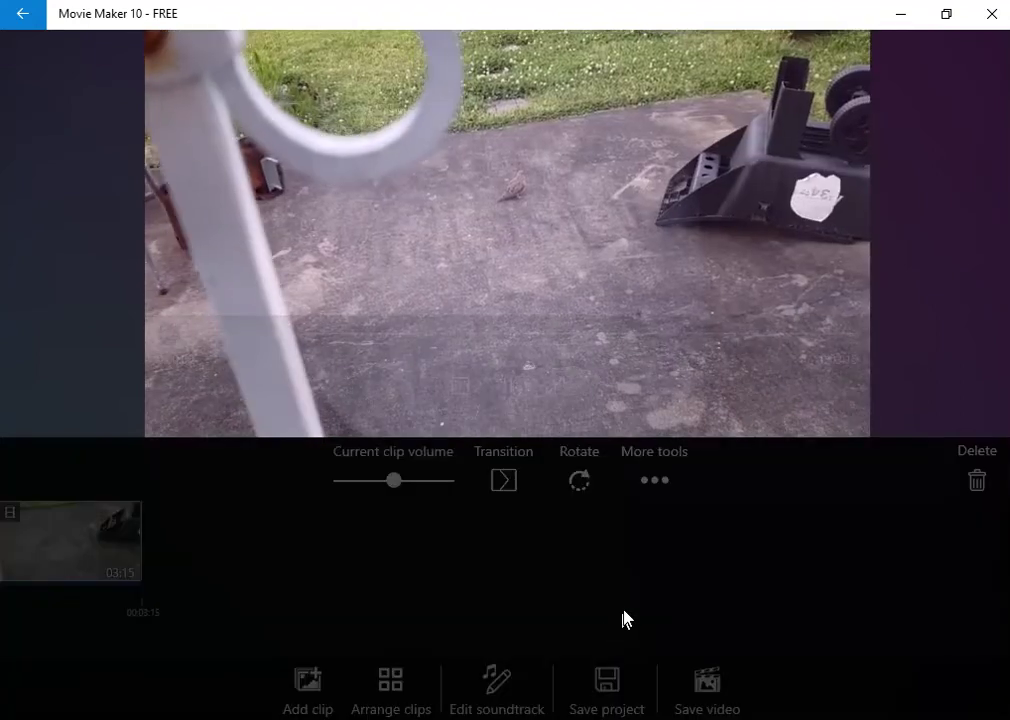
pyautogui.click(459, 388)
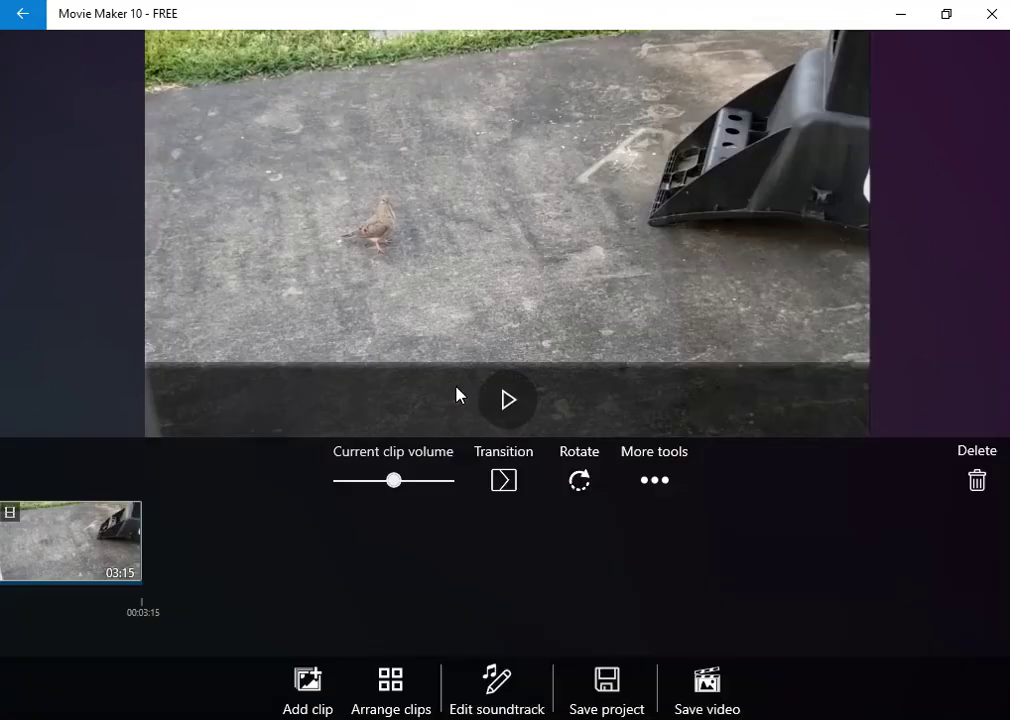
# Step: Open the clip for trimming again and mark a middle section from about 1:55 to about 2:55 for removal
pyautogui.click(656, 481)
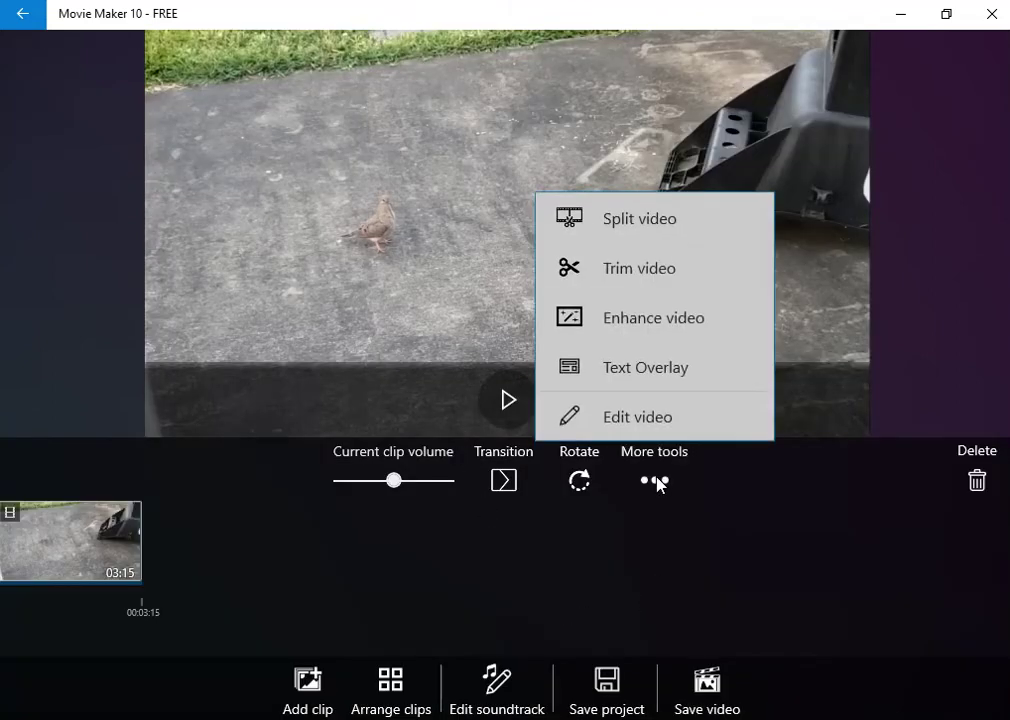
pyautogui.click(630, 270)
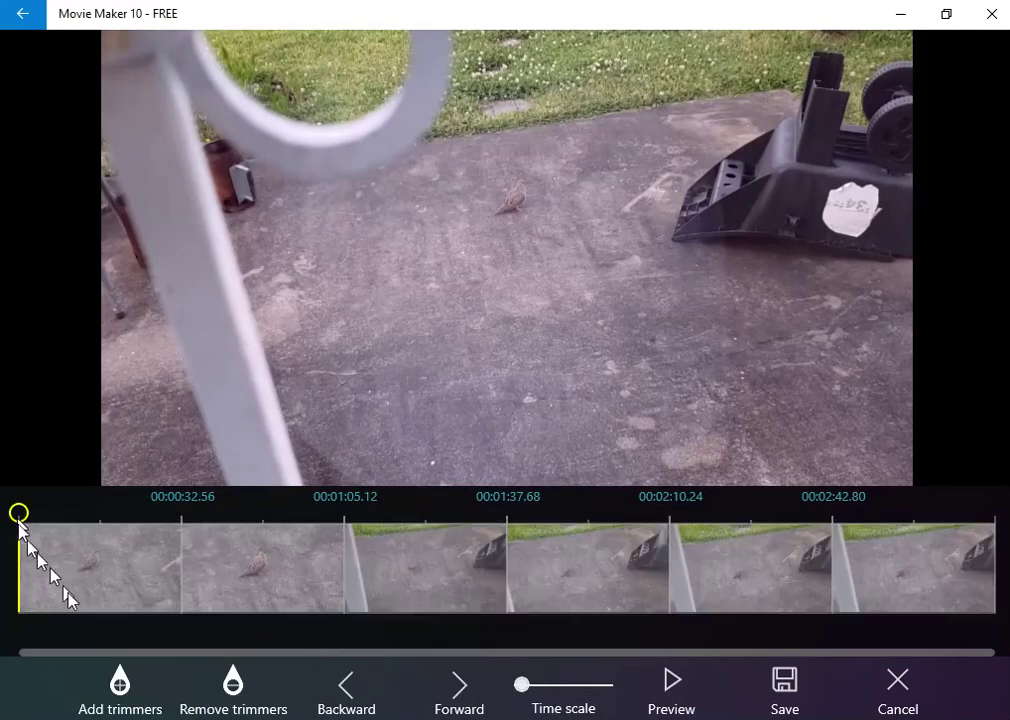
pyautogui.click(118, 682)
pyautogui.moveTo(18, 643); pyautogui.dragTo(597, 621)
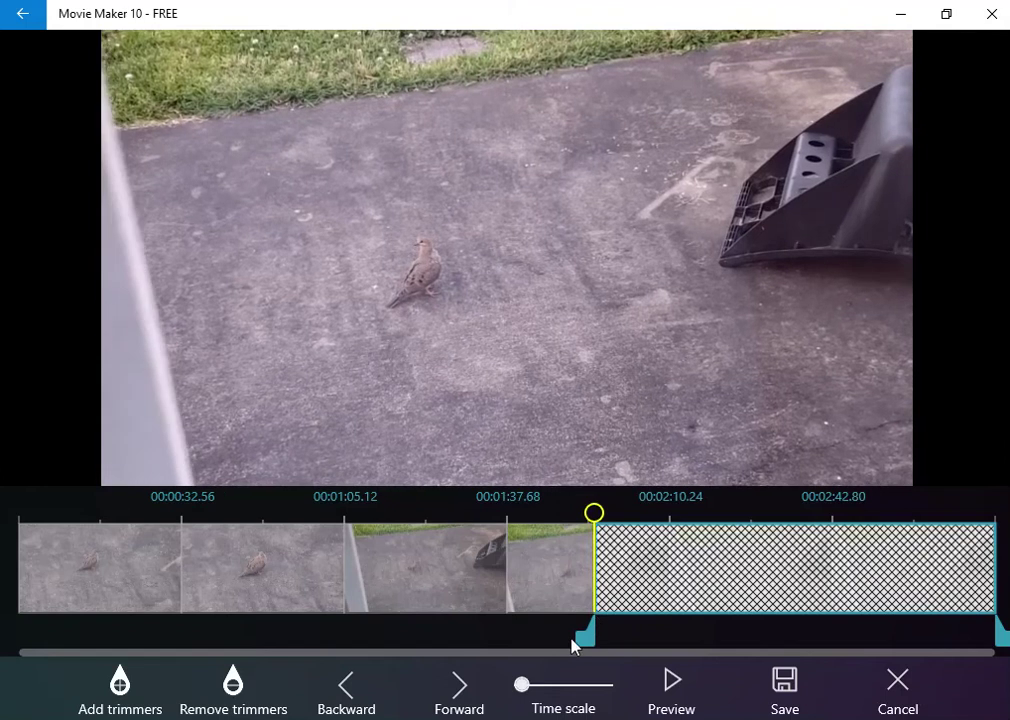
pyautogui.moveTo(997, 640); pyautogui.dragTo(896, 645)
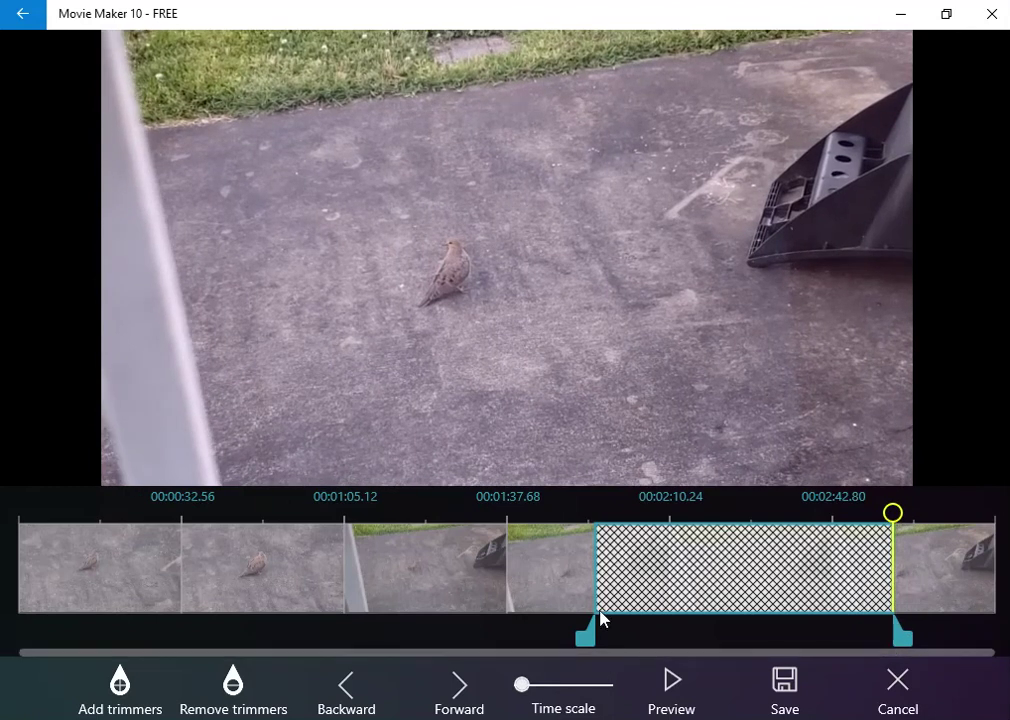
pyautogui.moveTo(592, 634); pyautogui.dragTo(592, 634)
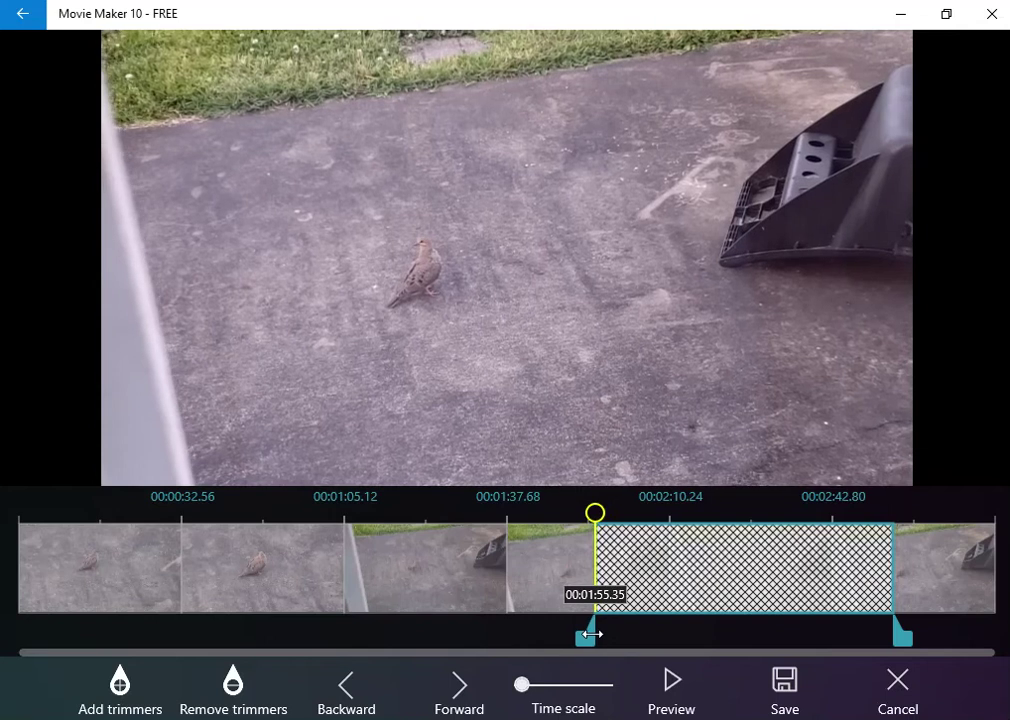
pyautogui.moveTo(898, 635); pyautogui.dragTo(902, 634)
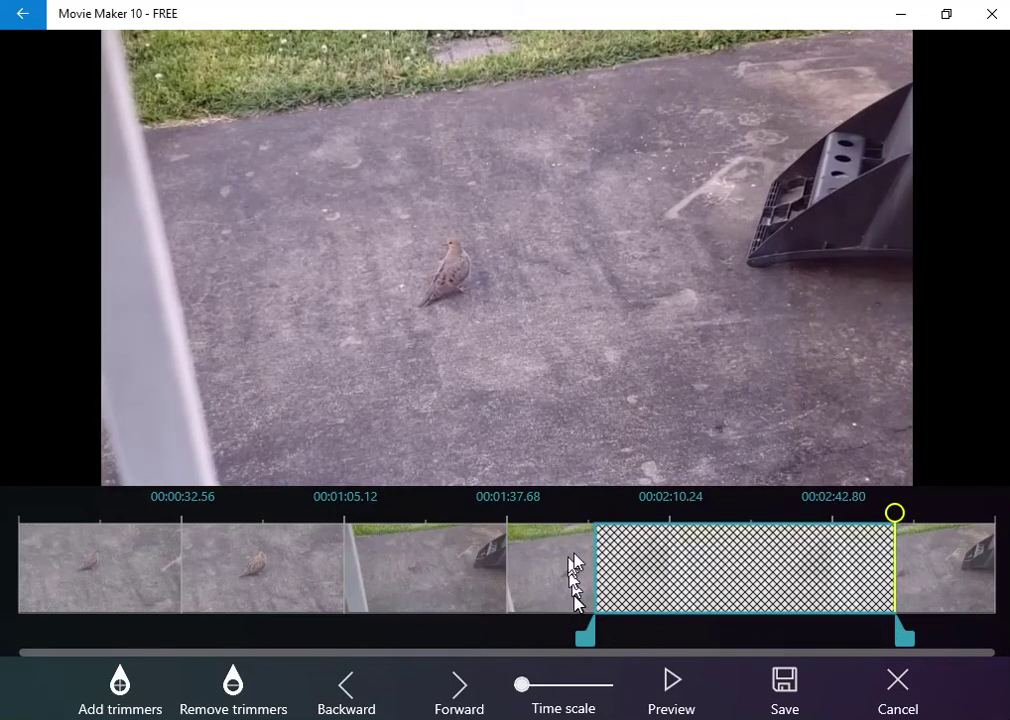
# Step: Preview the playback across the marked middle section, starting shortly before it, and pause after the cut
pyautogui.moveTo(895, 514); pyautogui.dragTo(566, 596)
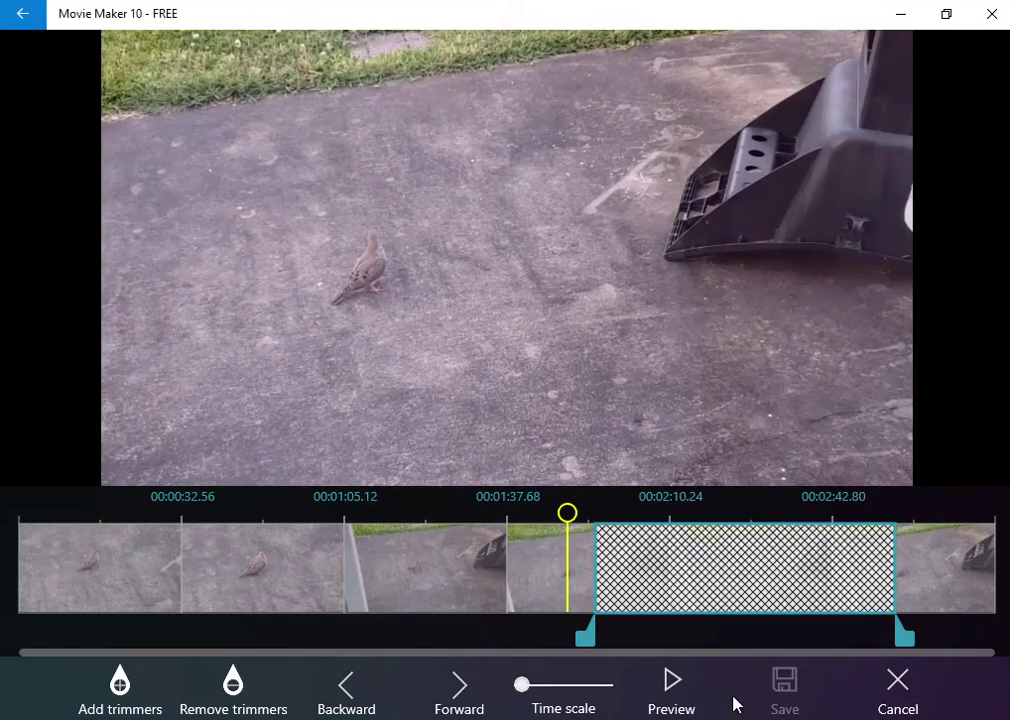
pyautogui.click(672, 688)
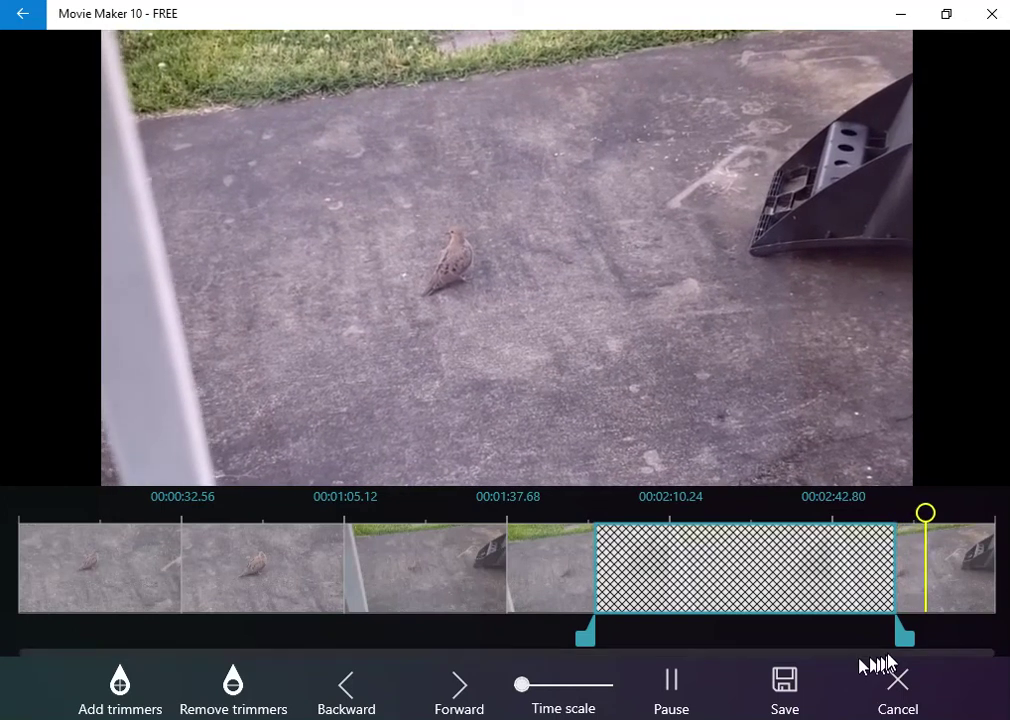
pyautogui.click(686, 698)
# Step: Extend the end of the removed middle section to about 2:57, preview the cut again and save the trim
pyautogui.moveTo(904, 638); pyautogui.dragTo(915, 638)
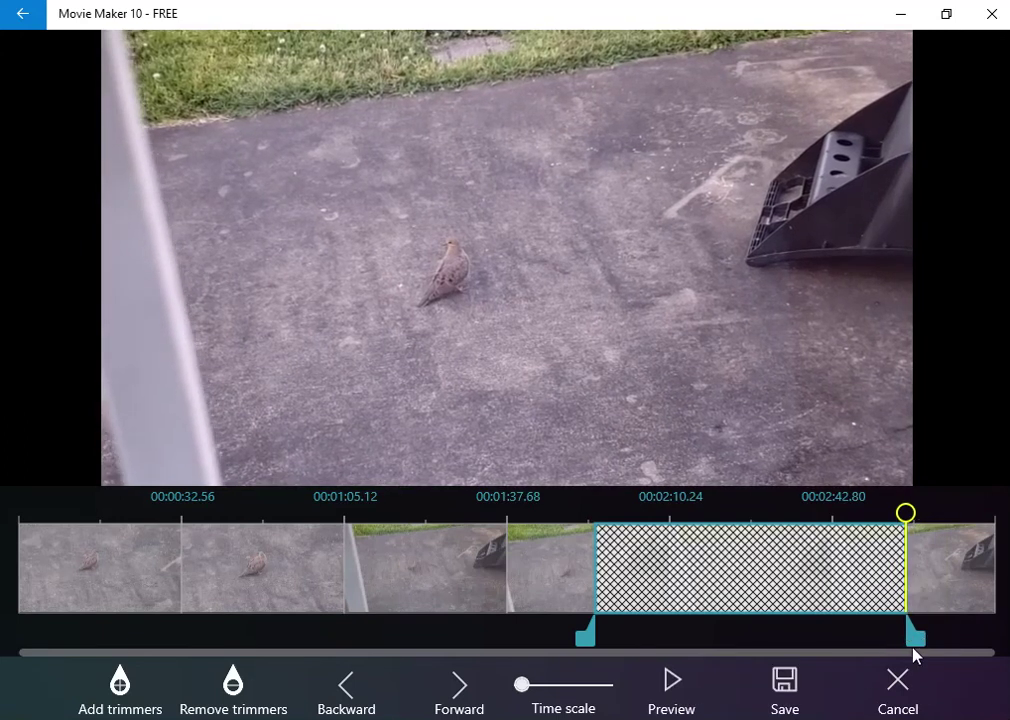
pyautogui.click(672, 688)
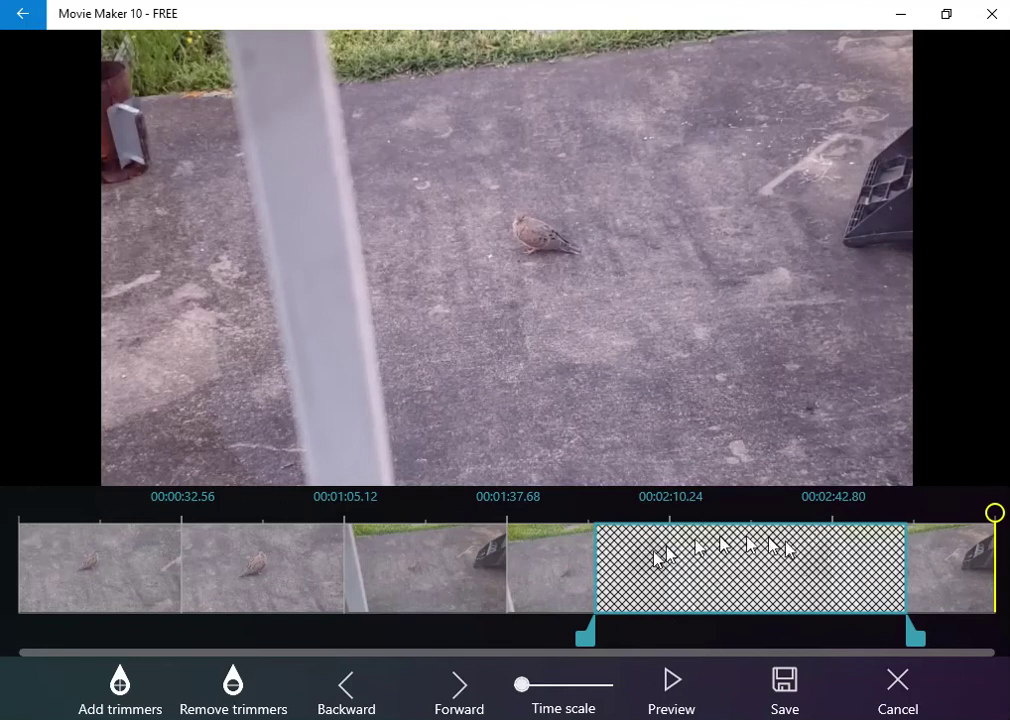
pyautogui.click(800, 684)
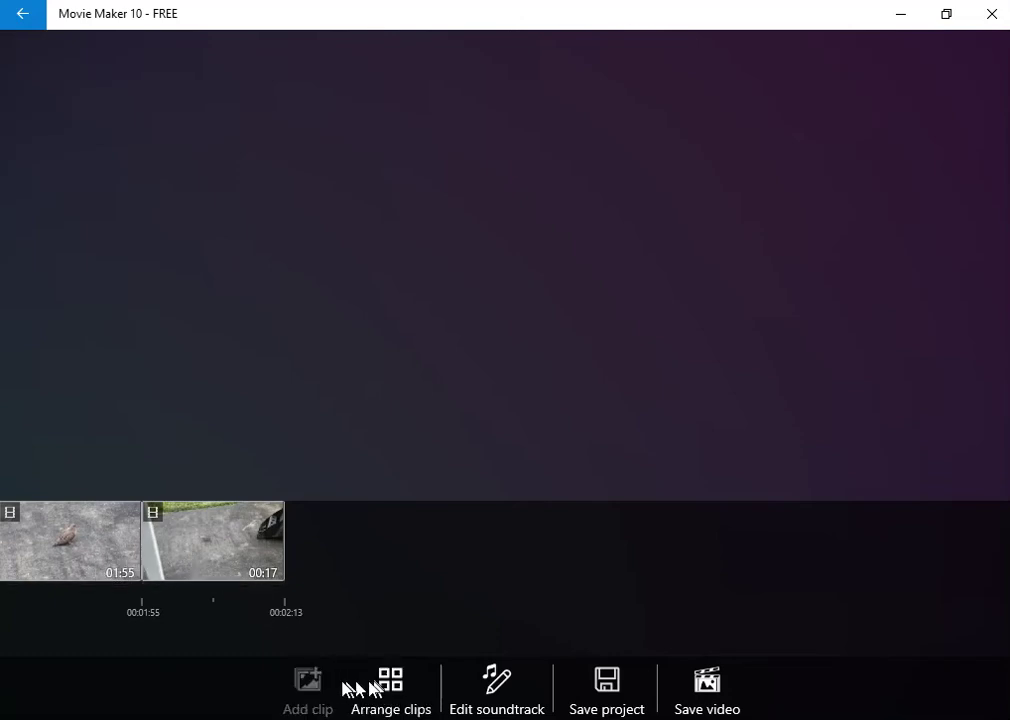
pyautogui.click(165, 550)
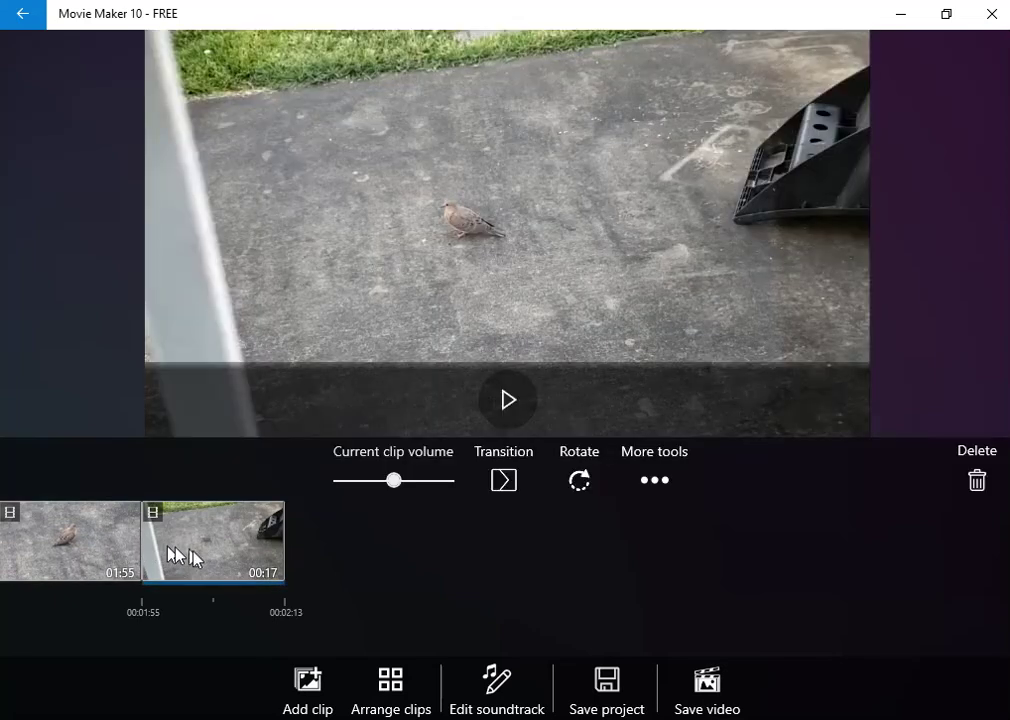
pyautogui.click(501, 481)
pyautogui.click(210, 398)
# Step: Play the first clip and skip close to its end to review the playback up to the cut
pyautogui.click(115, 553)
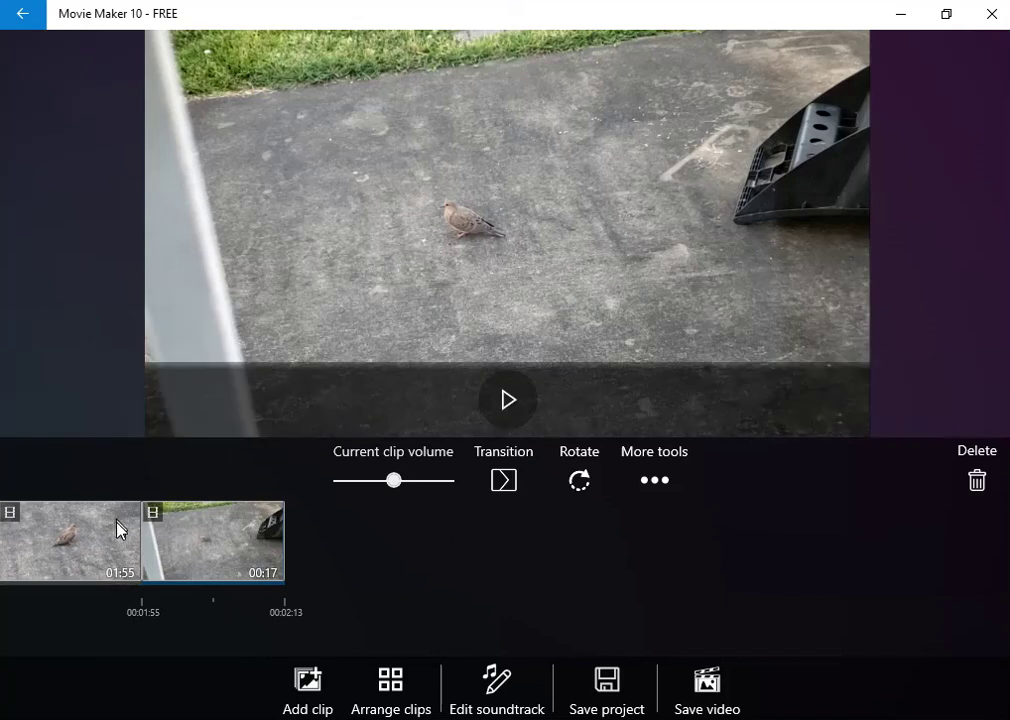
pyautogui.click(510, 402)
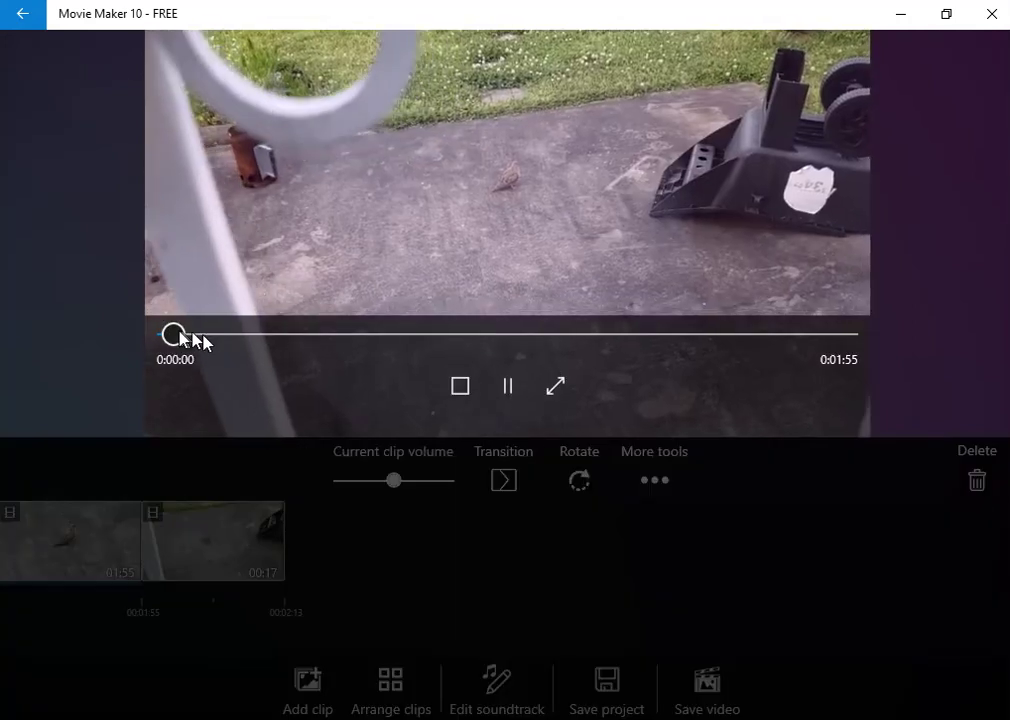
pyautogui.moveTo(176, 335); pyautogui.dragTo(814, 336)
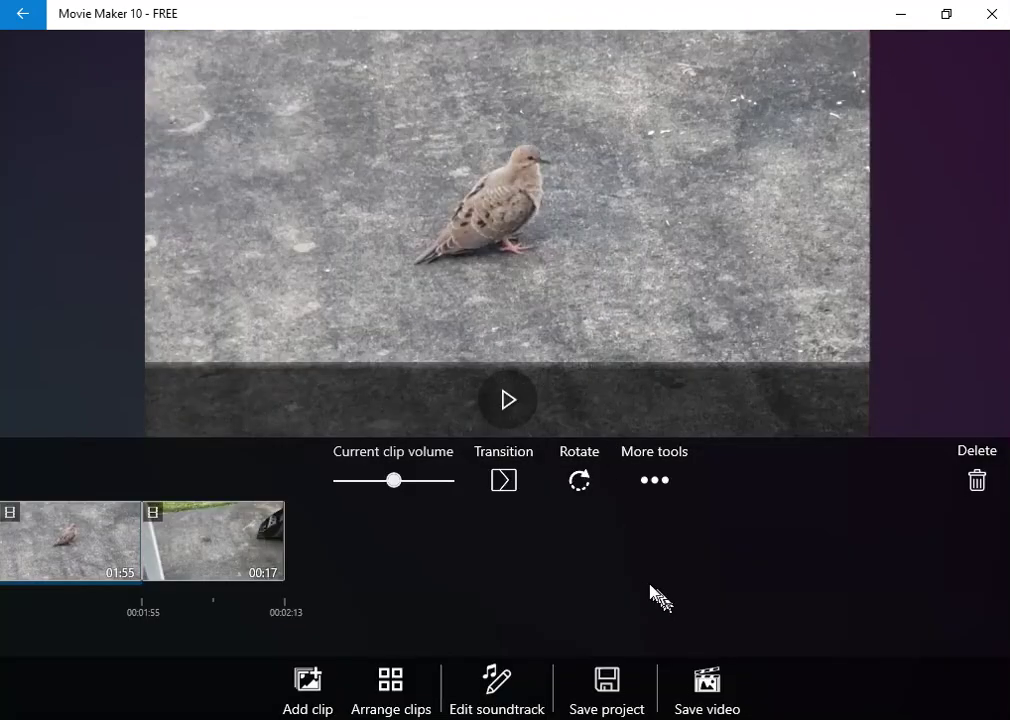
# Step: Save the project under the name "Baby dove learning to fly 1" and dismiss the confirmation
pyautogui.click(617, 690)
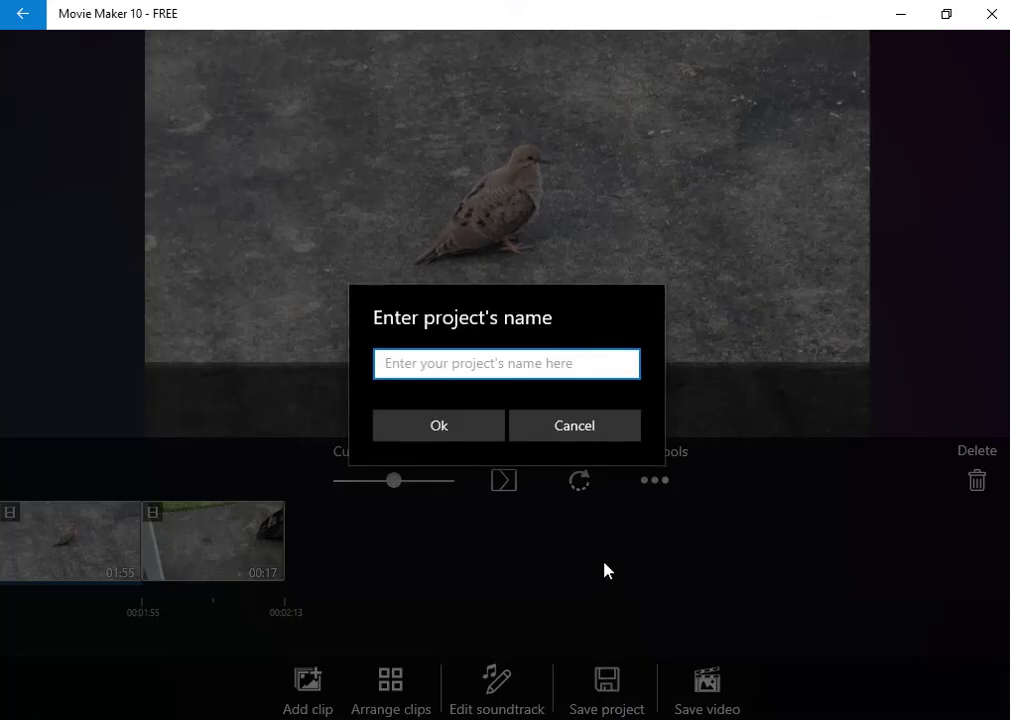
pyautogui.write('Baby dove learning to fly 1')
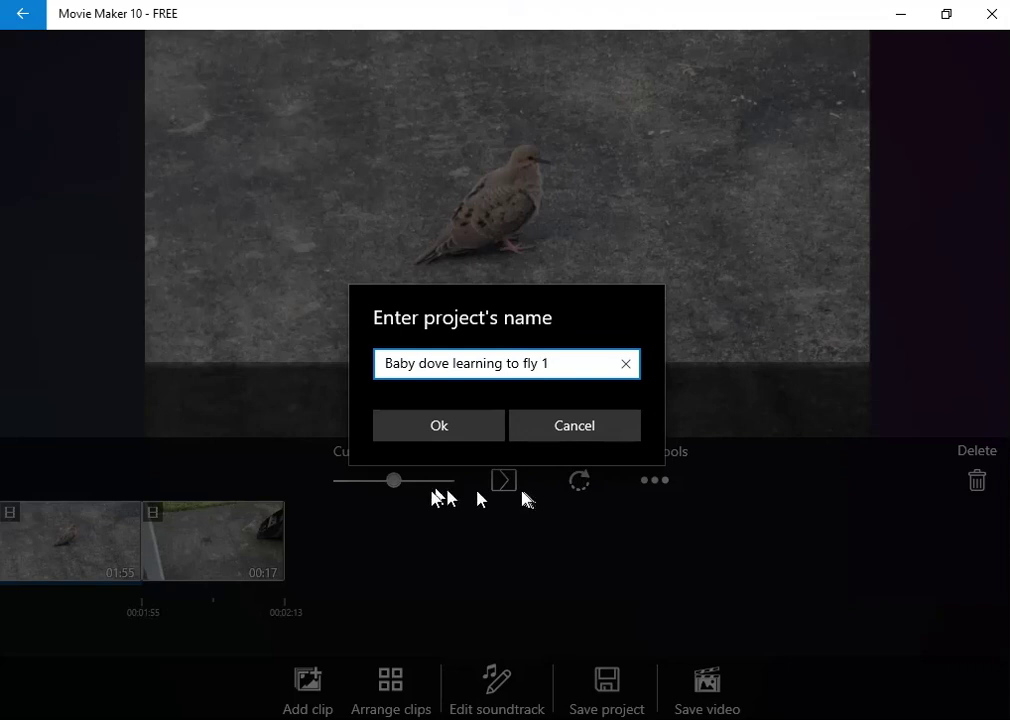
pyautogui.click(436, 428)
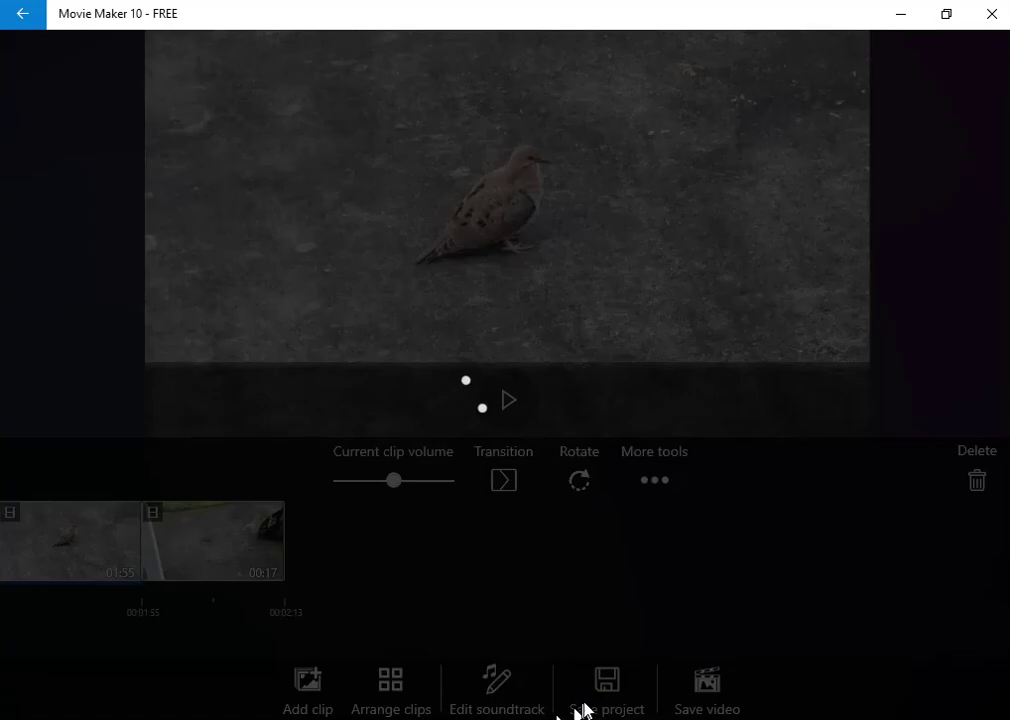
pyautogui.click(772, 405)
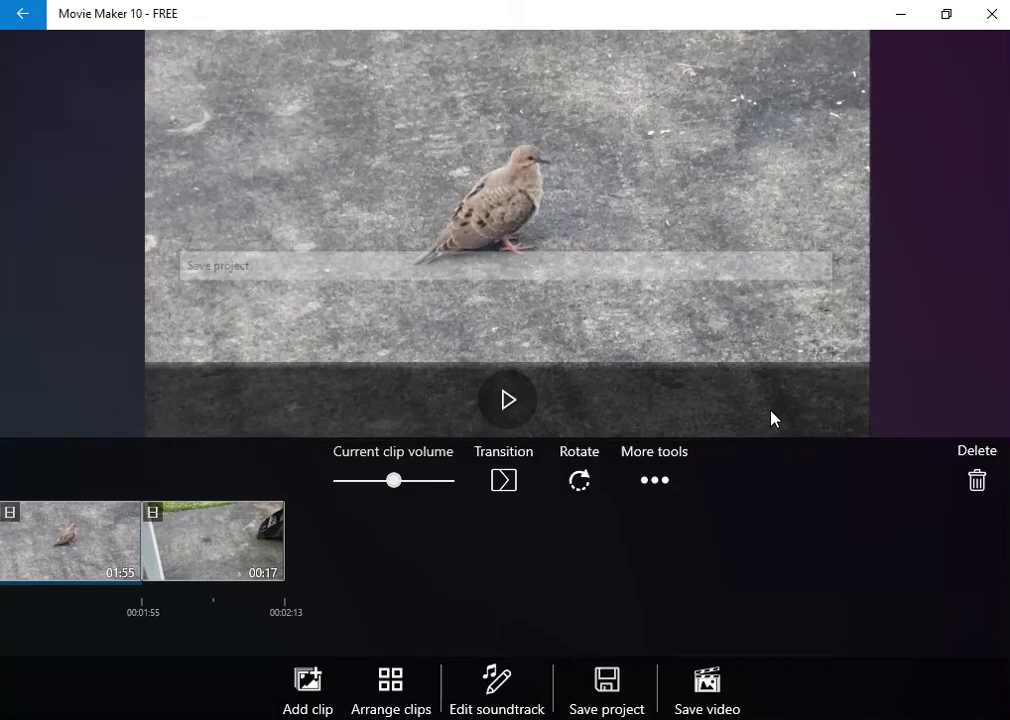
# Step: Export the video in Full HD at a 12 Mb/s bitrate and start making the movie
pyautogui.click(708, 680)
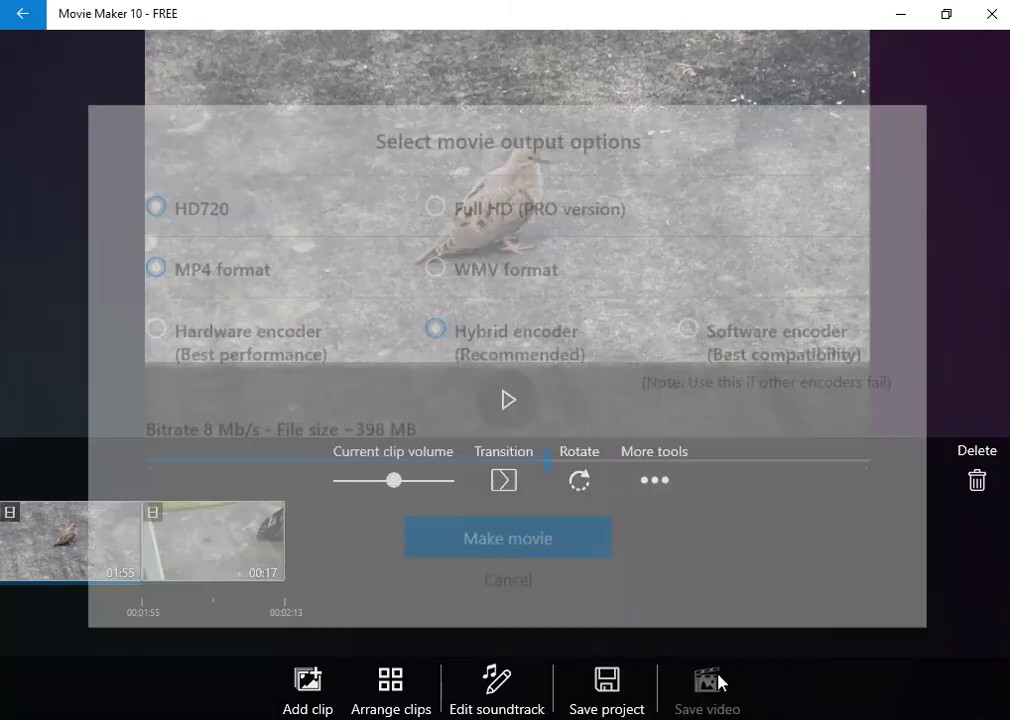
pyautogui.click(438, 222)
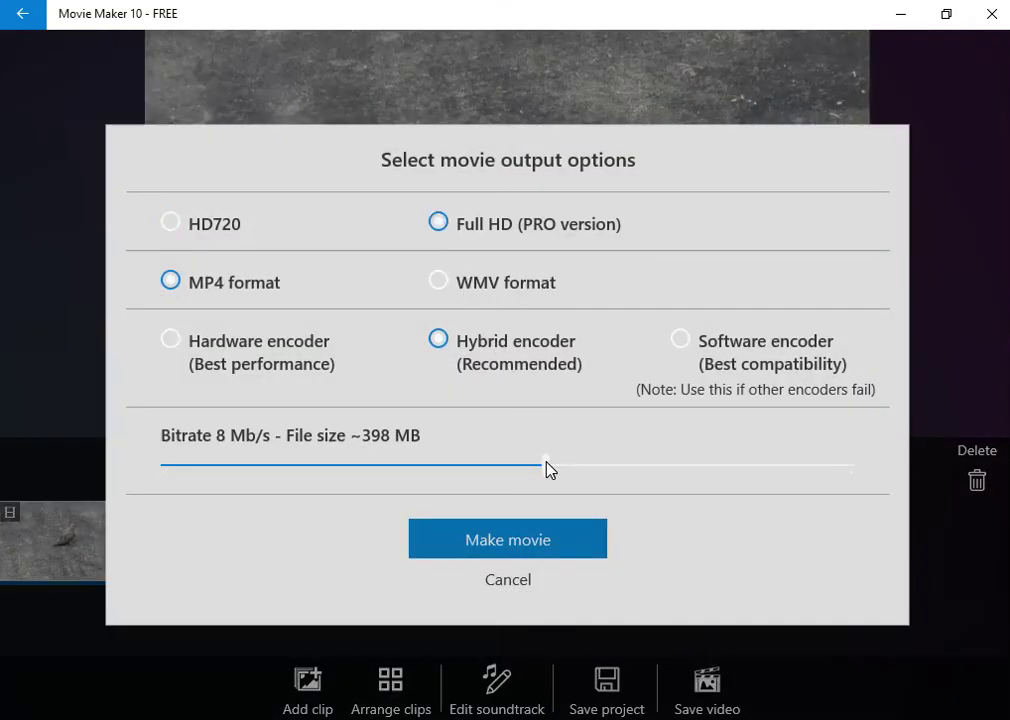
pyautogui.moveTo(546, 464); pyautogui.dragTo(860, 468)
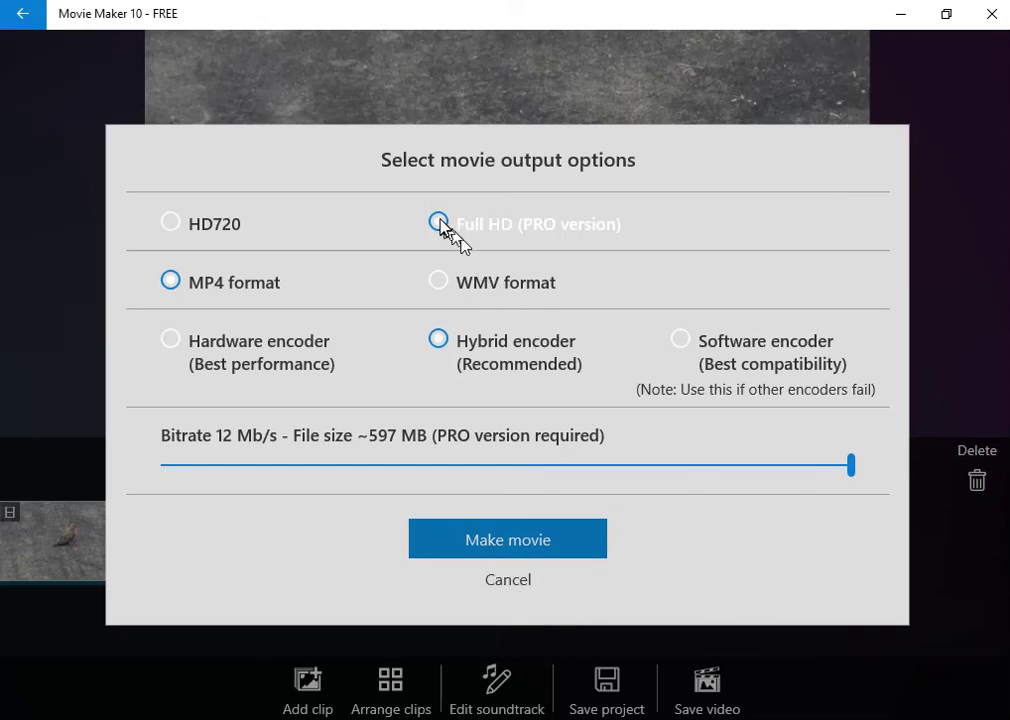
pyautogui.click(494, 548)
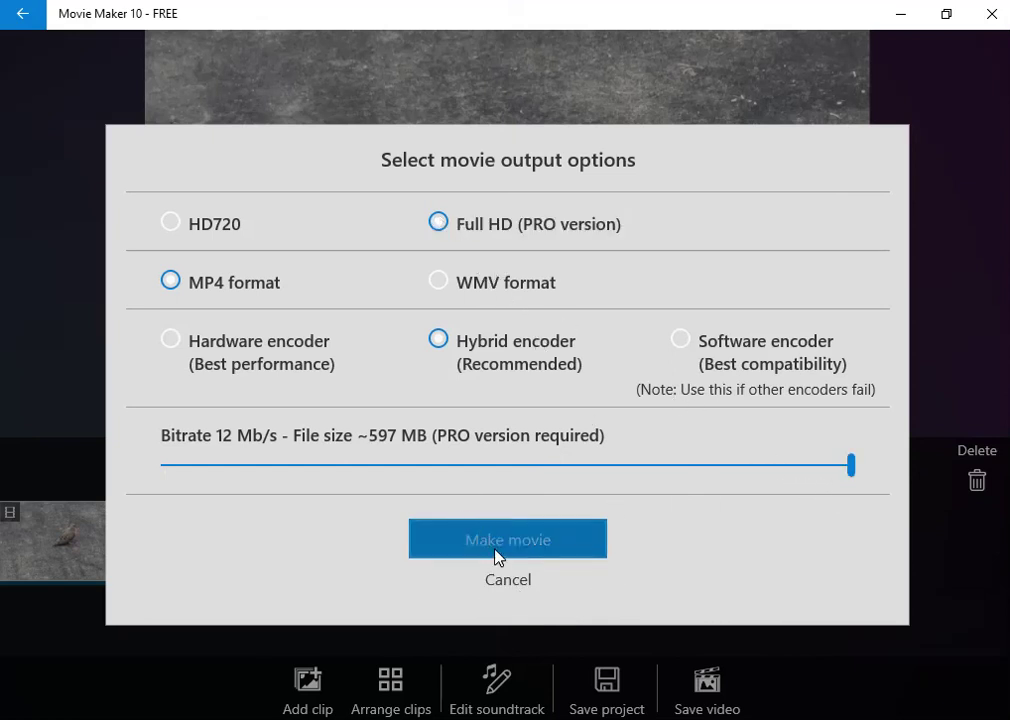